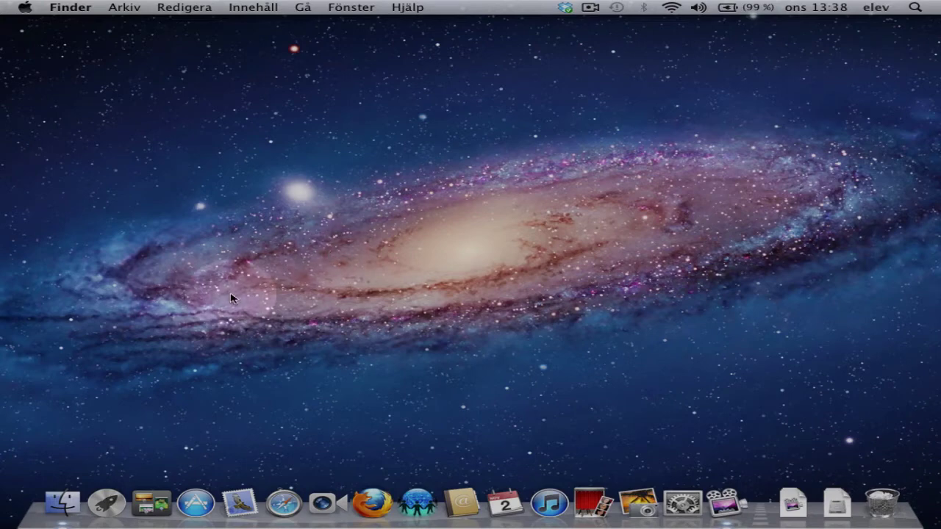
# Step: Add OpenOffice.org from the Program folder to the Dock, right after Firefox
pyautogui.click(62, 504)
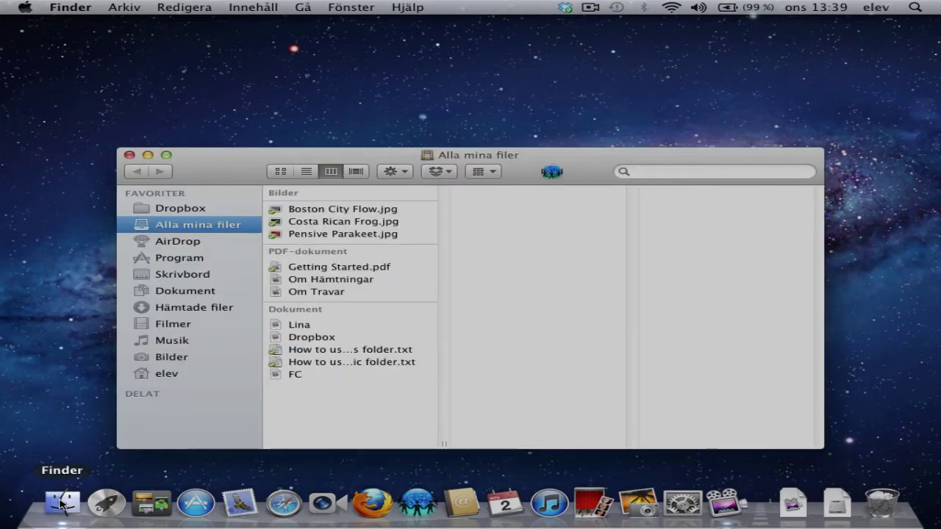
pyautogui.click(184, 259)
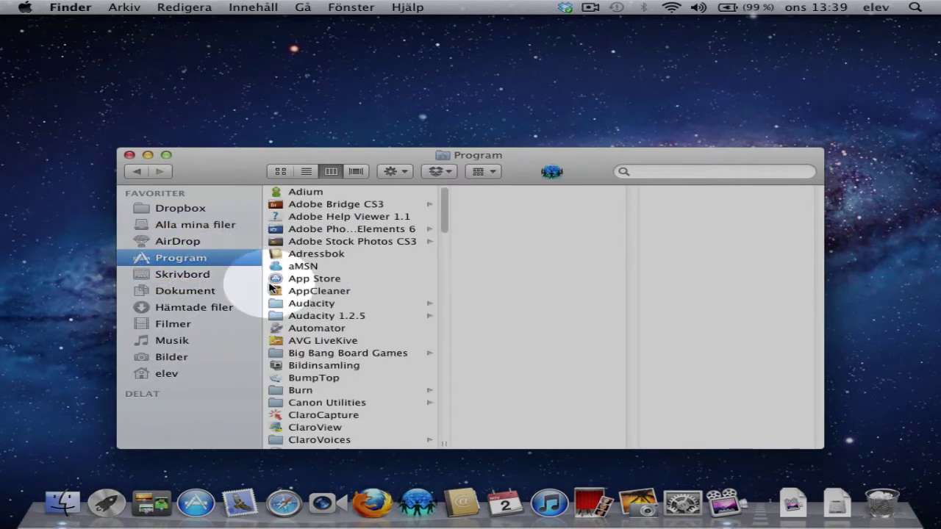
pyautogui.press('o')
pyautogui.scroll(-3, 311, 389)
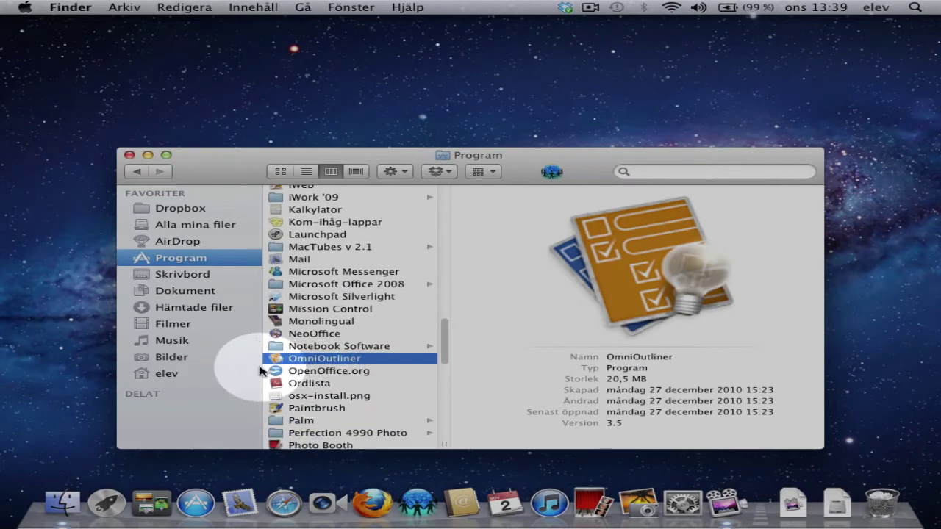
pyautogui.moveTo(299, 373); pyautogui.dragTo(397, 507)
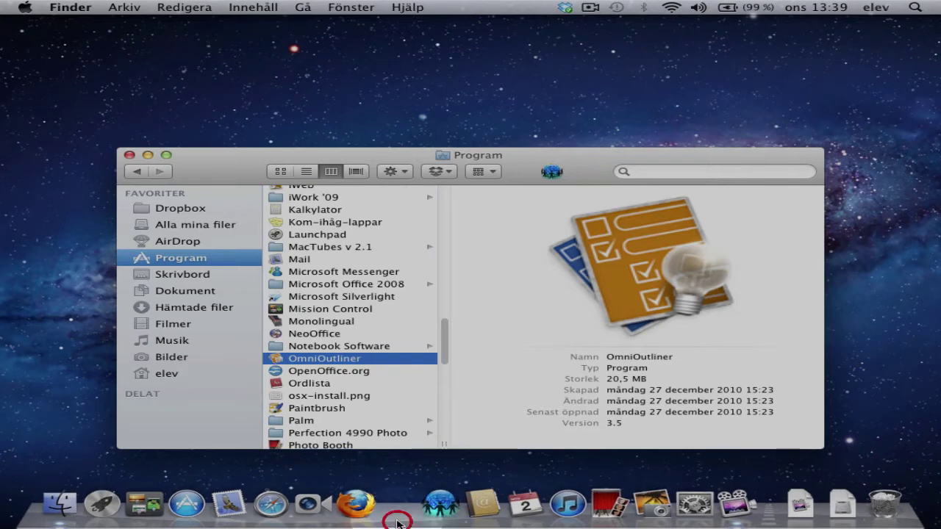
# Step: Launch OpenOffice.org and fill in the first name, last name and initials in the welcome guide
pyautogui.click(397, 506)
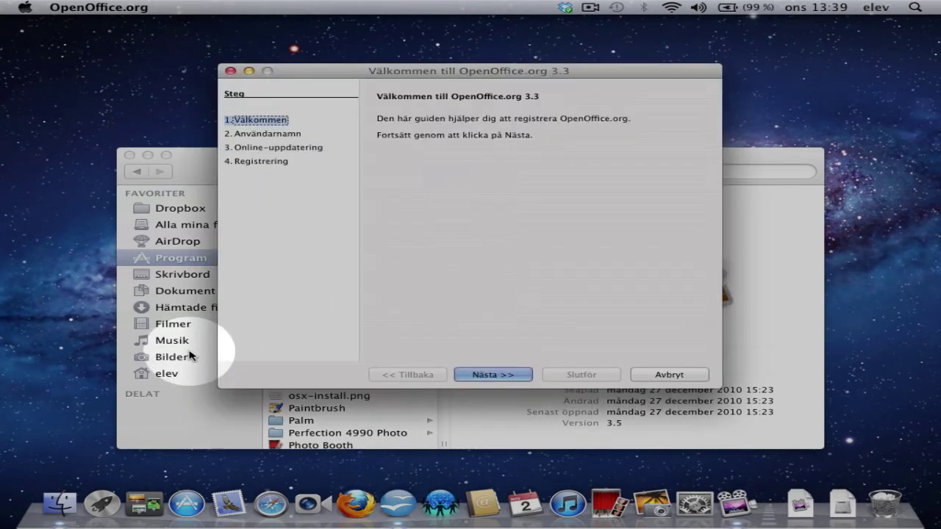
pyautogui.click(480, 376)
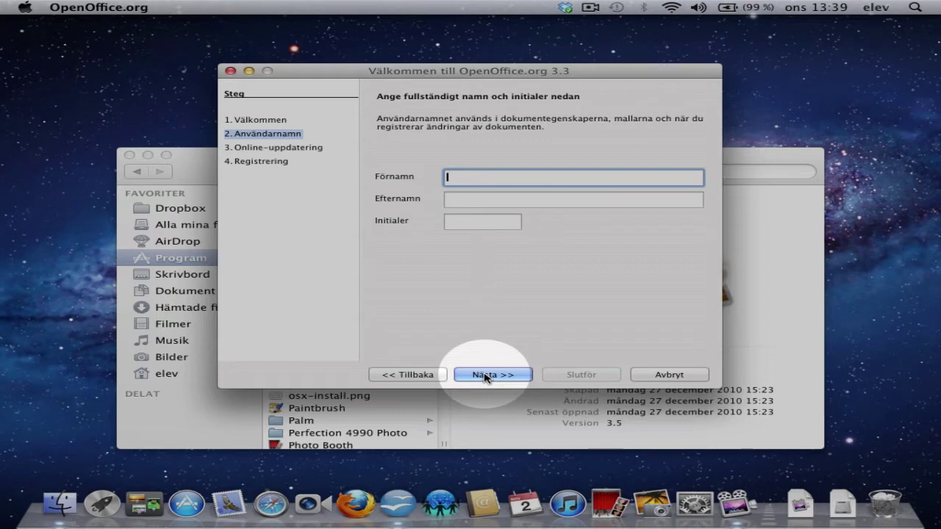
pyautogui.write('Adam')
pyautogui.press('Tab')
pyautogui.write('T')
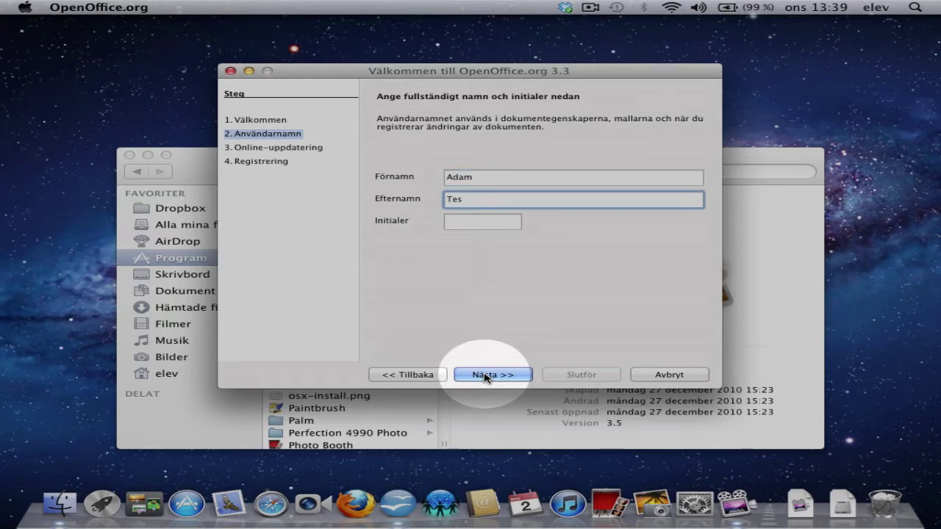
pyautogui.press('Tab')
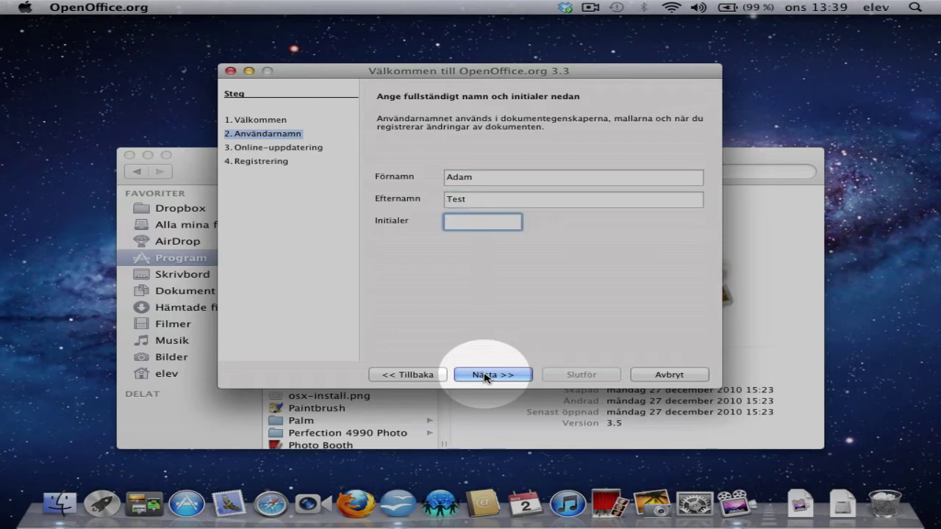
pyautogui.write('AT')
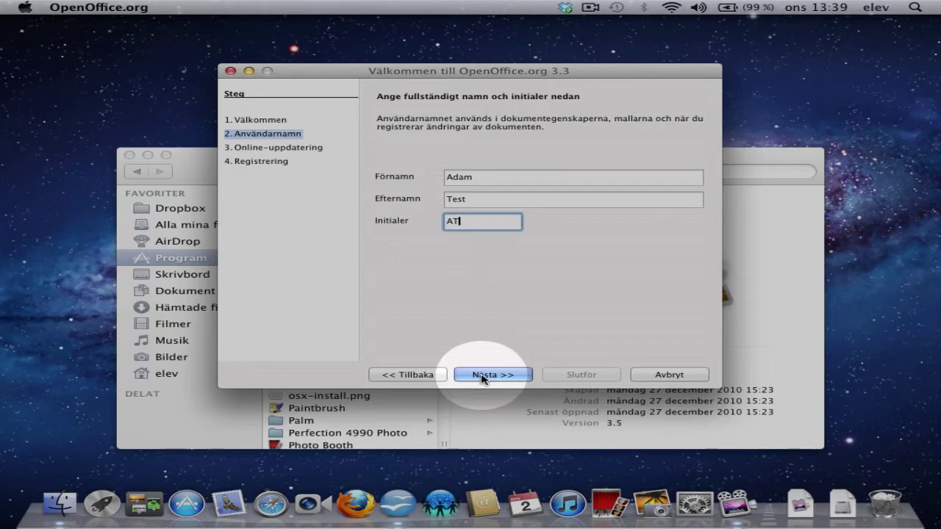
pyautogui.click(484, 377)
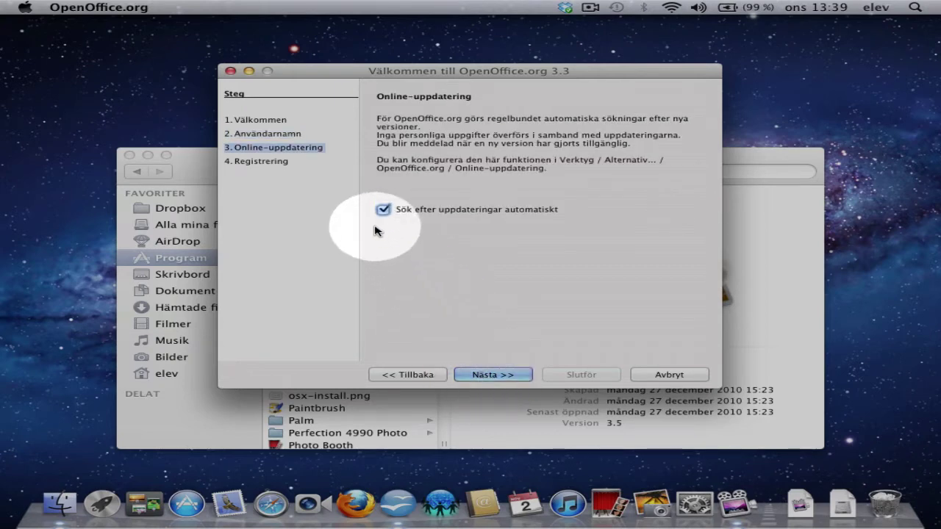
# Step: Keep automatic update checks enabled and finish the welcome guide with "Jag vill inte registrera mig" chosen
pyautogui.click(487, 375)
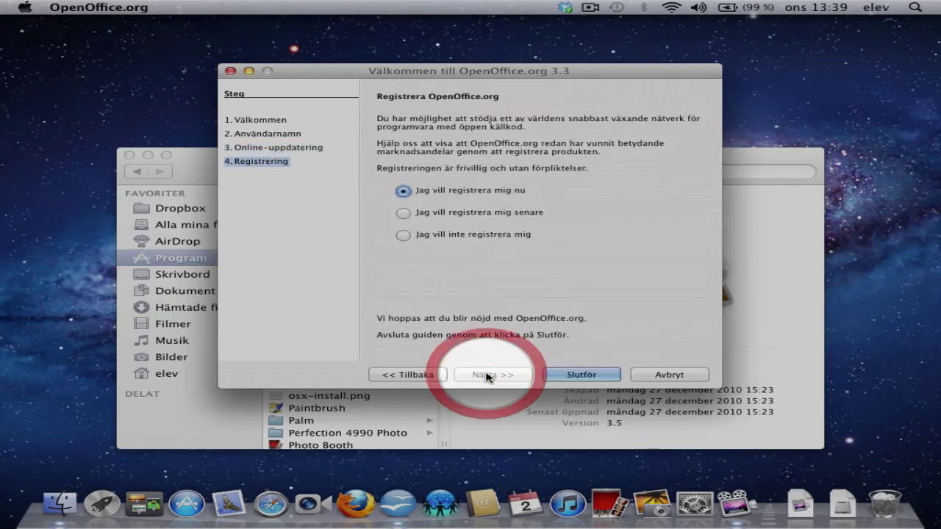
pyautogui.click(403, 235)
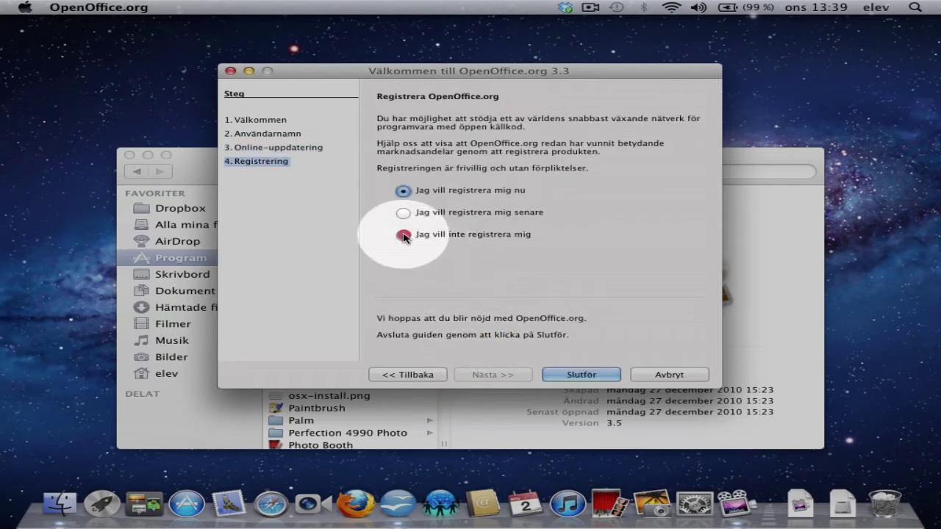
pyautogui.click(578, 378)
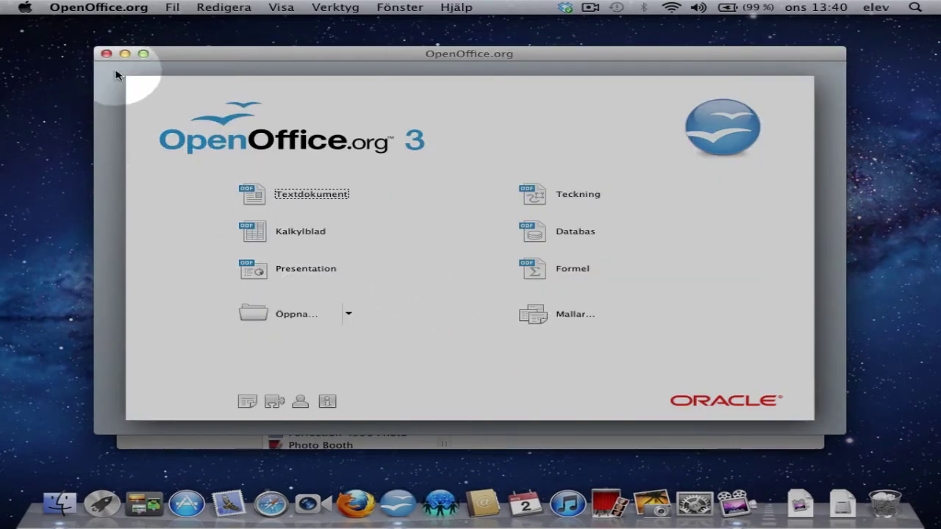
# Step: In the general Ladda/spara settings, make text documents always save as Microsoft Word 97/2000/XP
pyautogui.click(76, 9)
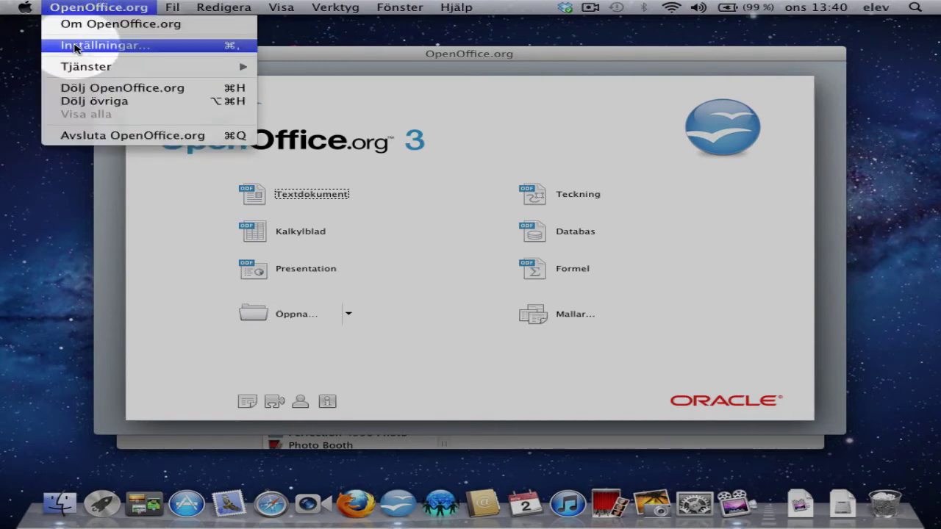
pyautogui.click(151, 47)
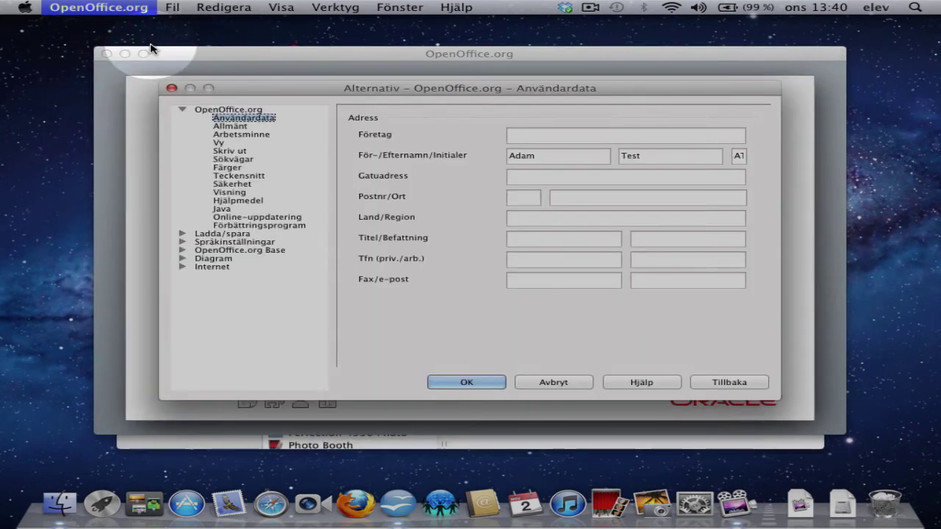
pyautogui.click(183, 235)
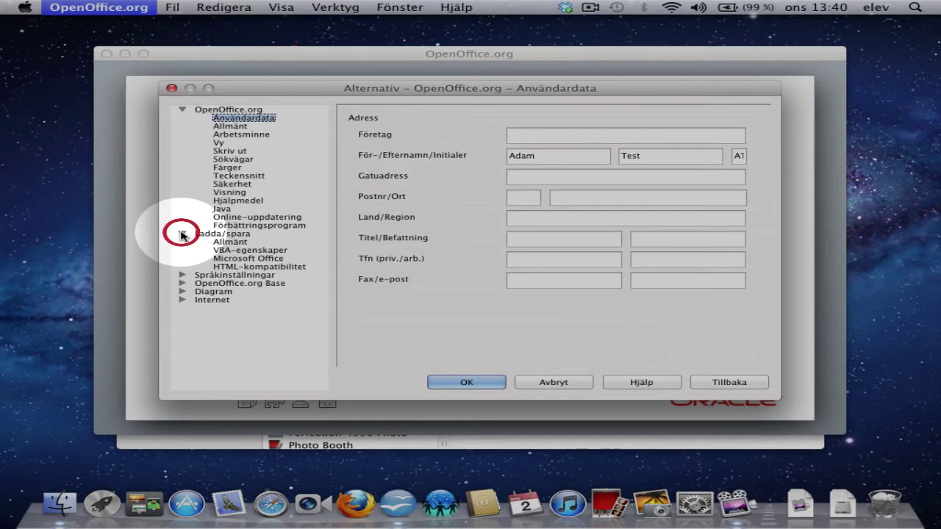
pyautogui.click(233, 243)
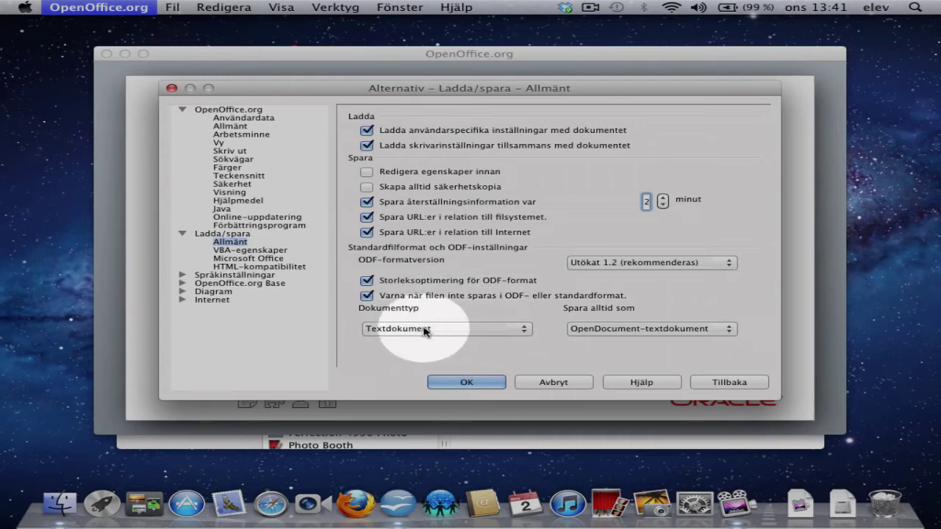
pyautogui.click(659, 331)
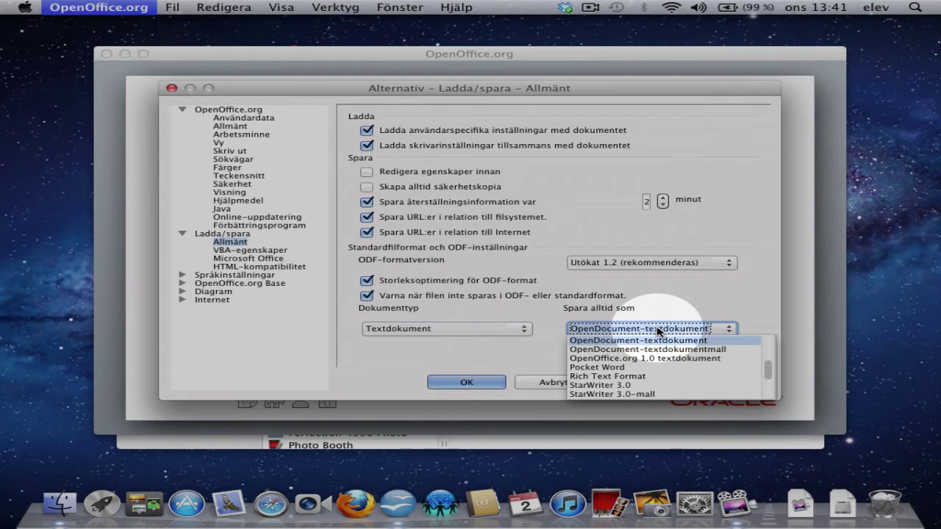
pyautogui.press('Up')
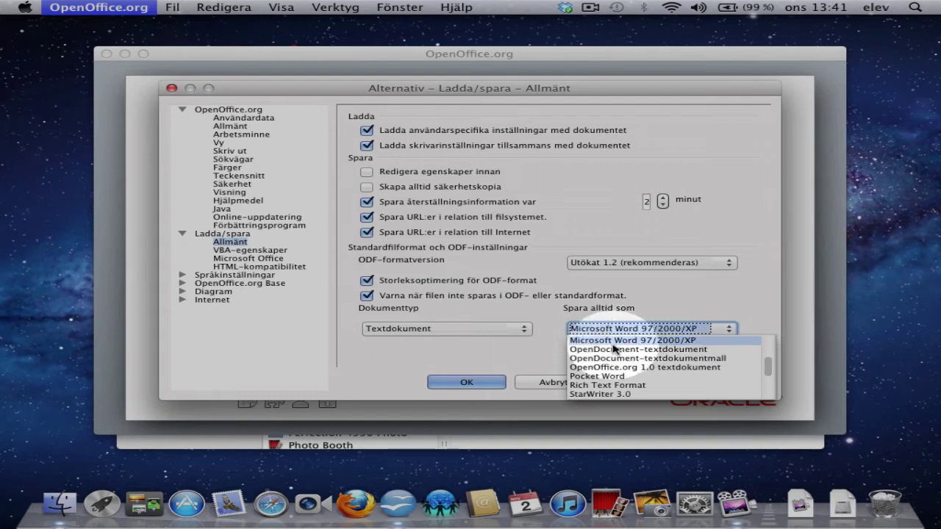
pyautogui.click(668, 342)
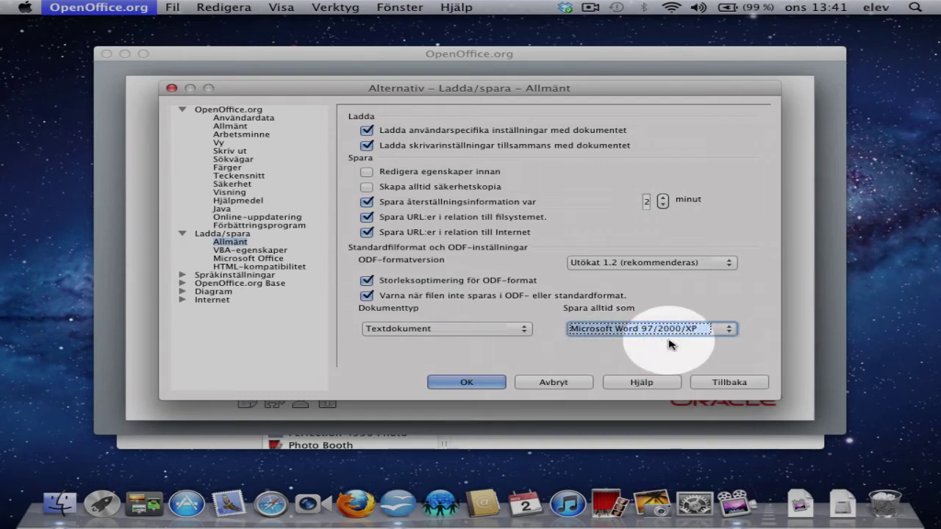
# Step: Set the default save format for the Kalkylblad document type to Microsoft Excel 97/2000/XP
pyautogui.click(456, 330)
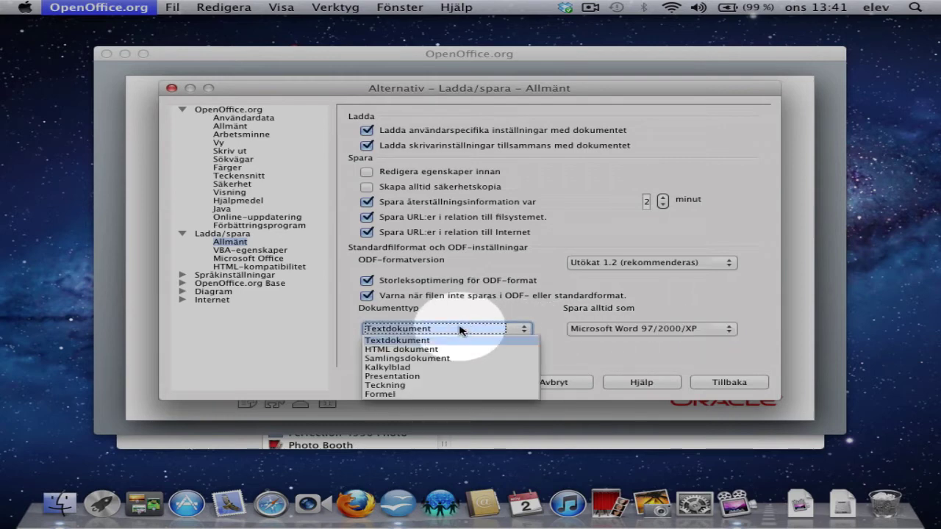
pyautogui.click(403, 367)
pyautogui.click(628, 330)
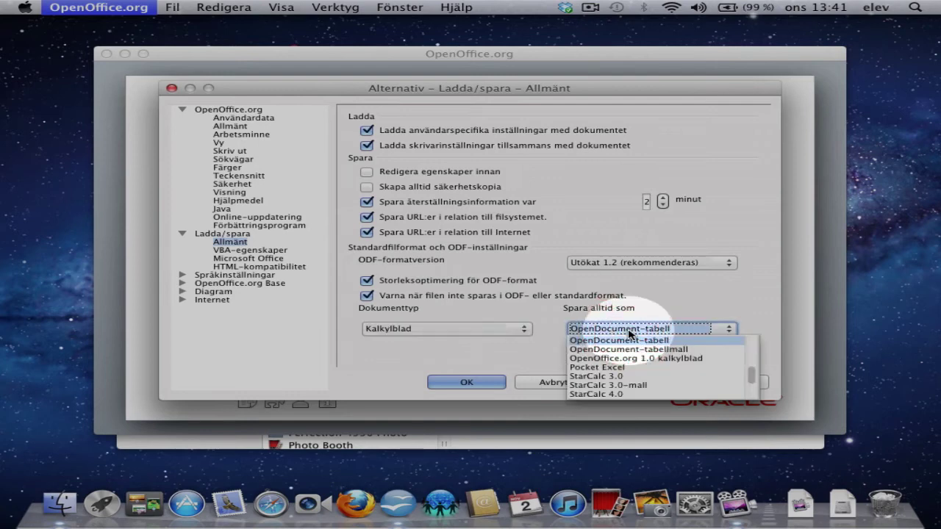
pyautogui.scroll(2, 629, 335)
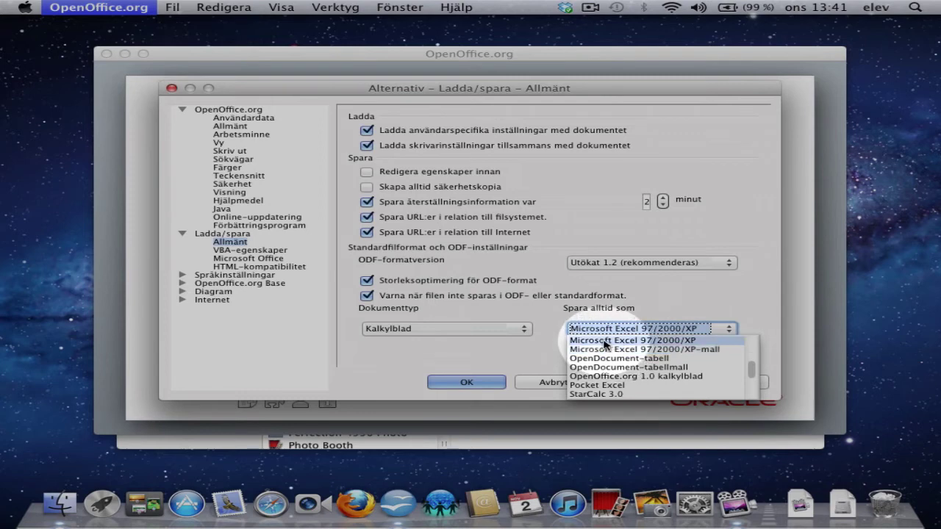
pyautogui.click(678, 340)
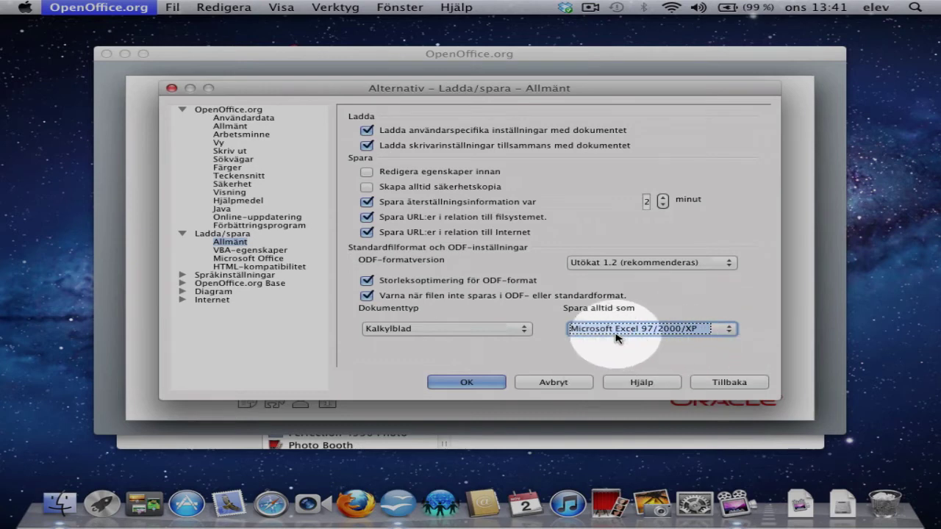
# Step: Set the default save format for the Presentation document type to Microsoft PowerPoint 97/2000/XP and apply the settings
pyautogui.click(469, 329)
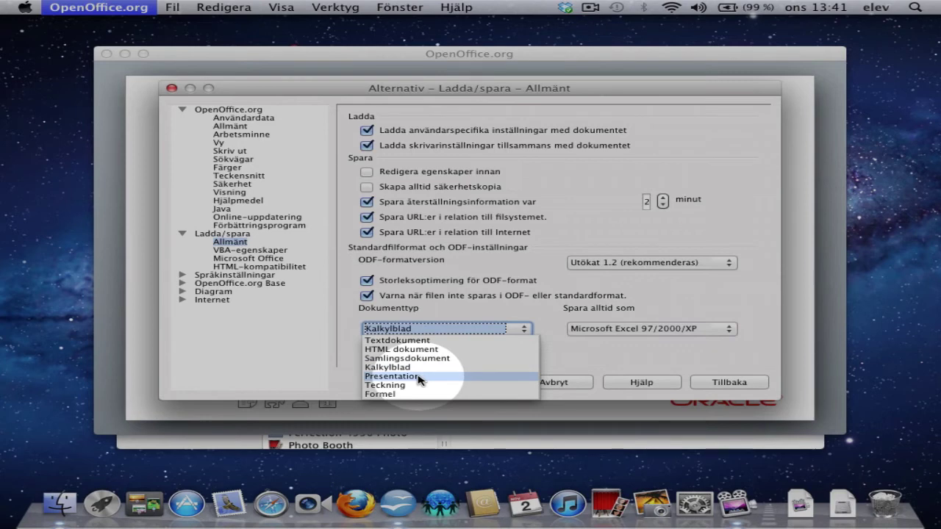
pyautogui.press('Escape')
pyautogui.press('Down')
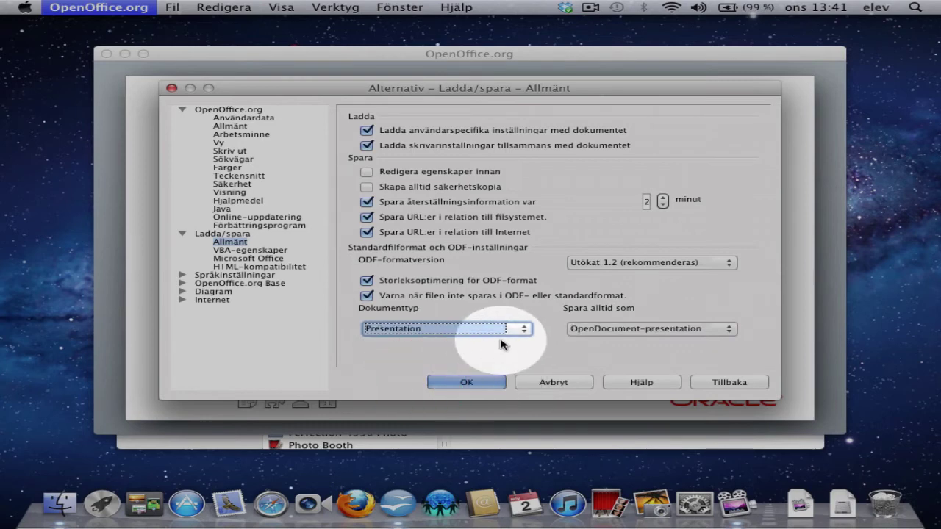
pyautogui.click(650, 333)
pyautogui.press('Up')
pyautogui.press('Up')
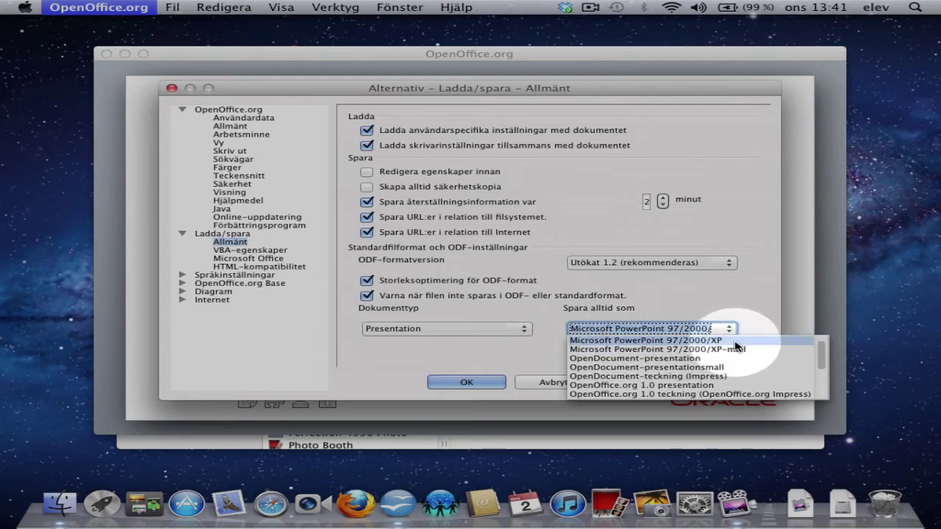
pyautogui.click(680, 339)
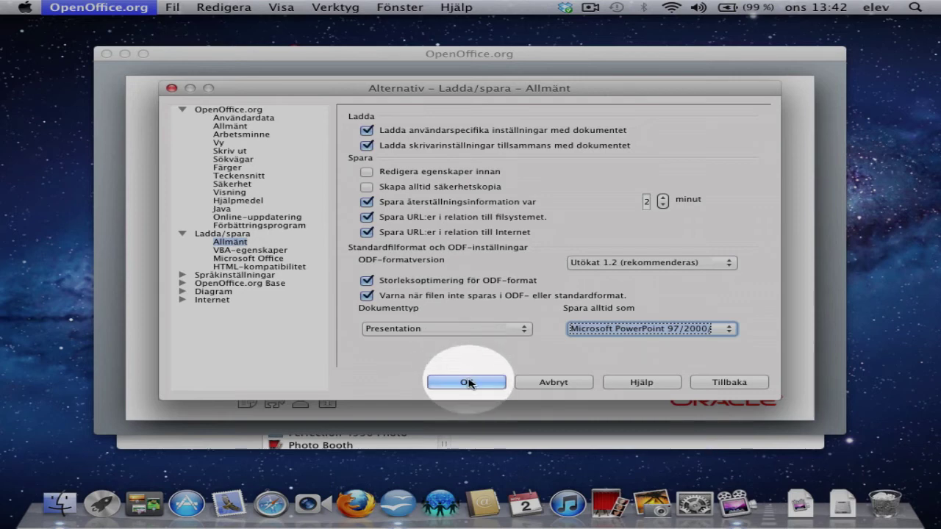
pyautogui.click(468, 382)
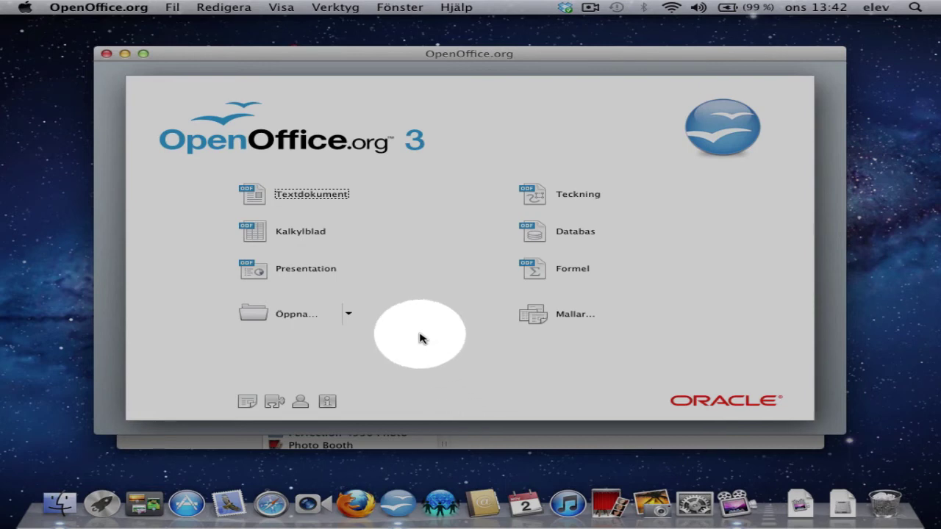
# Step: Quit and relaunch OpenOffice.org, declining participation in the improvement program with "Nej, jag vill inte medverka"
pyautogui.click(88, 8)
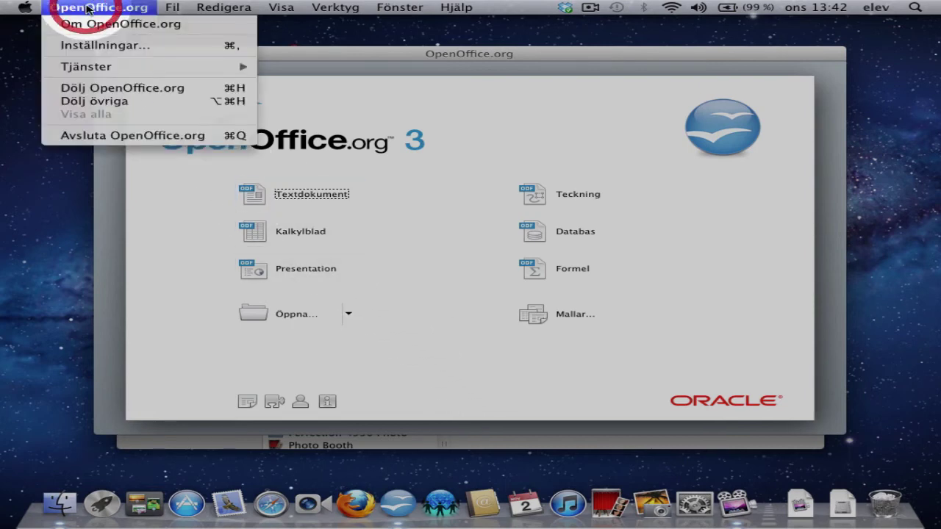
pyautogui.click(125, 136)
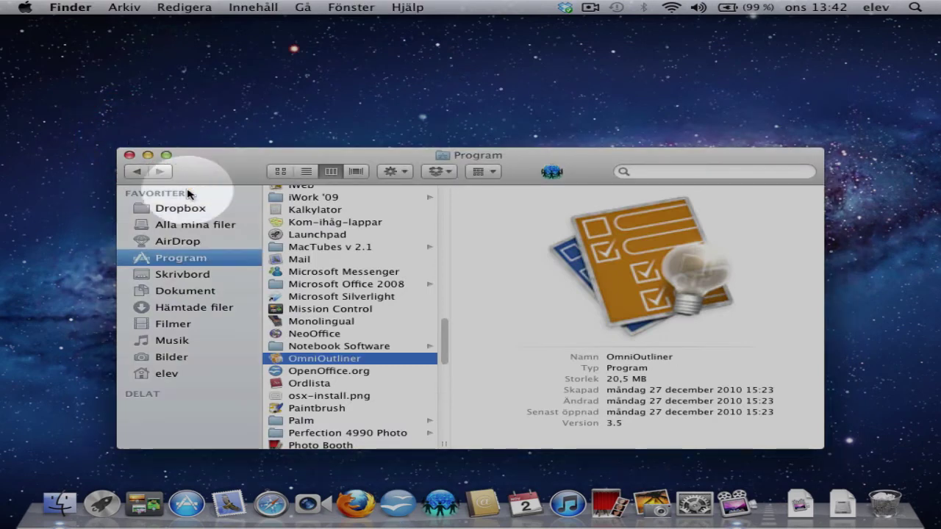
pyautogui.click(401, 506)
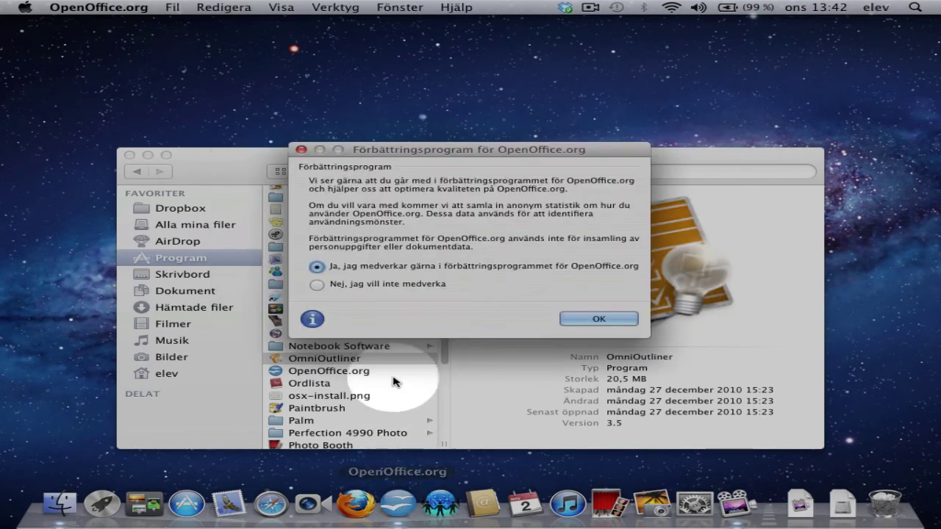
pyautogui.click(364, 288)
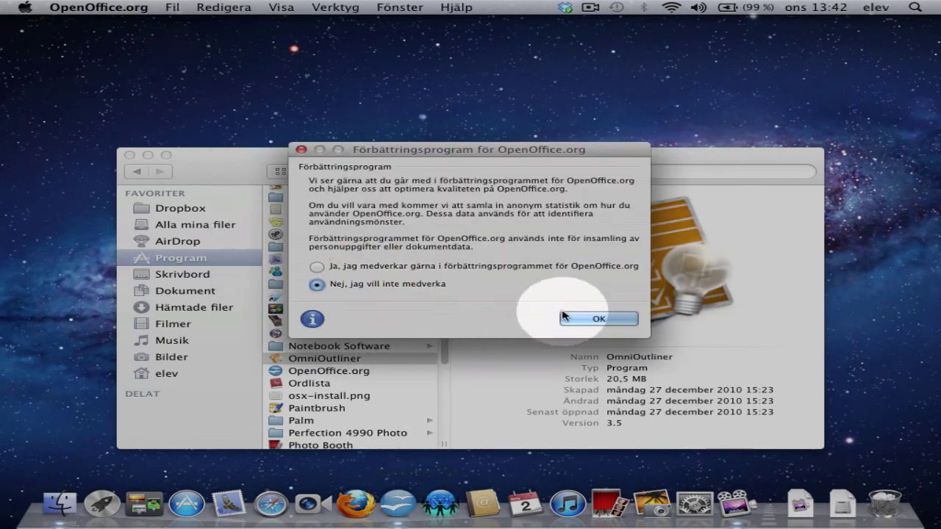
pyautogui.click(601, 319)
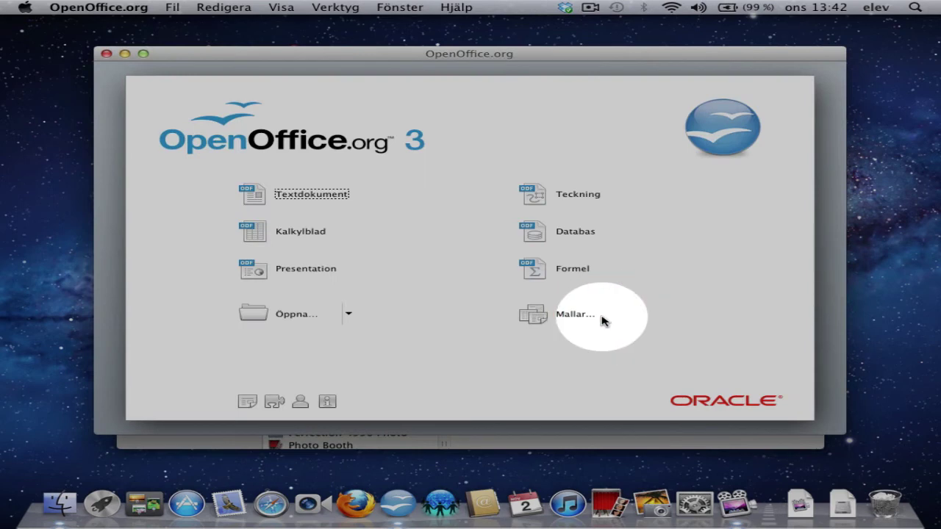
# Step: Create a new text document from the start window
pyautogui.click(259, 195)
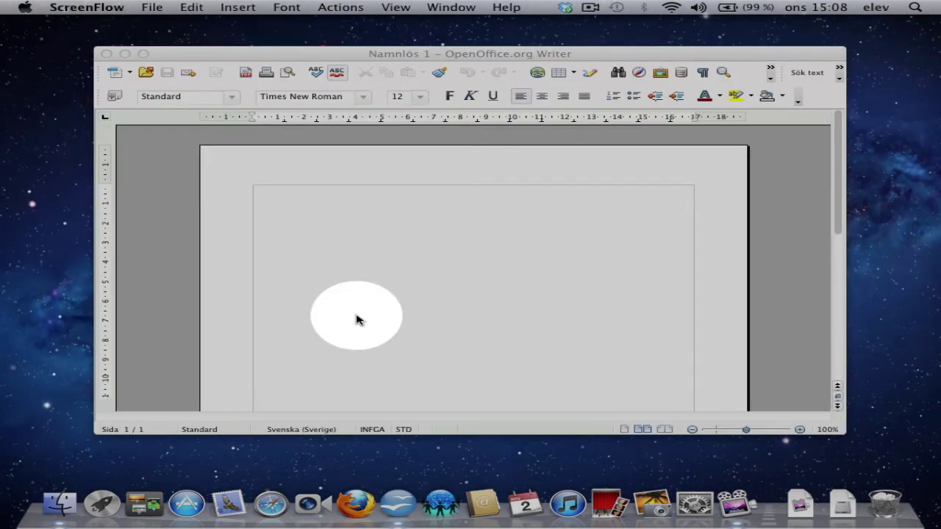
# Step: Enter the word "tös" in the document and replace it with the synonym "flickebarn" using the Swedish thesaurus
pyautogui.click(263, 193)
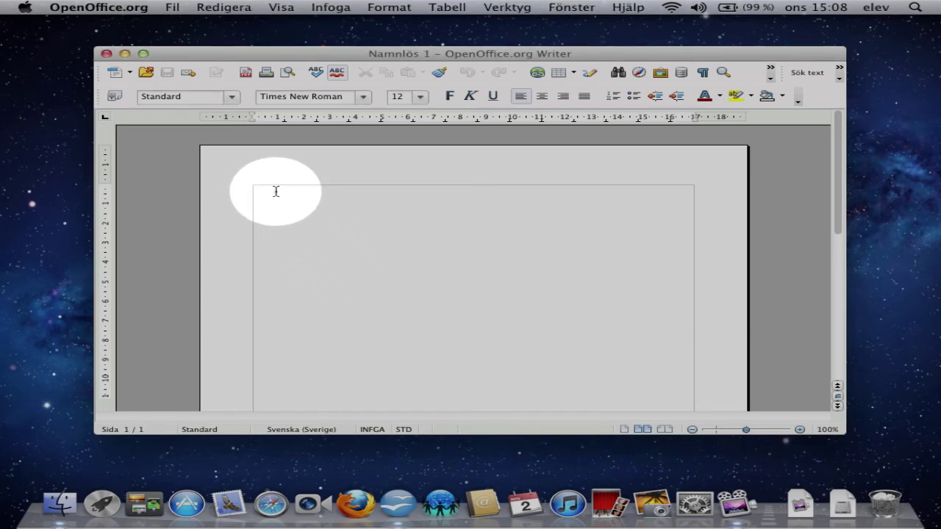
pyautogui.write('öts')
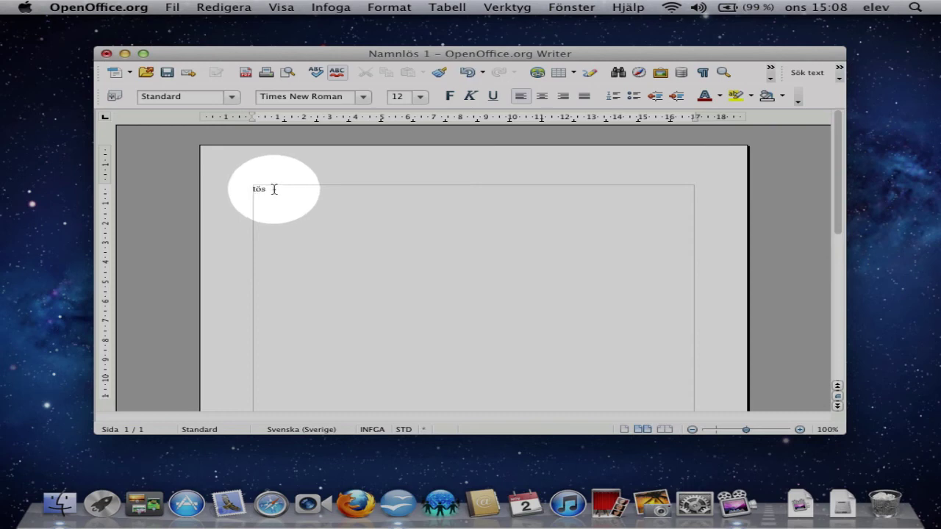
pyautogui.click(508, 8)
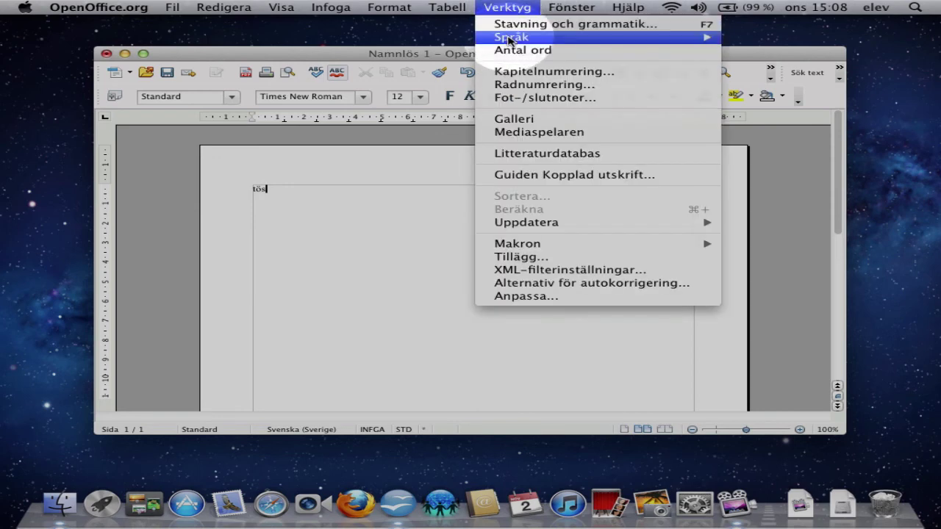
pyautogui.moveTo(515, 37)
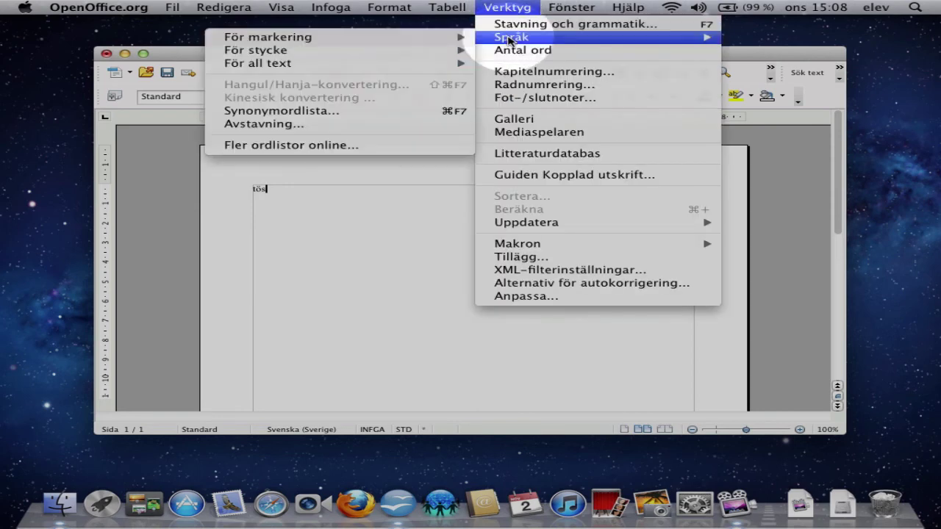
pyautogui.click(336, 110)
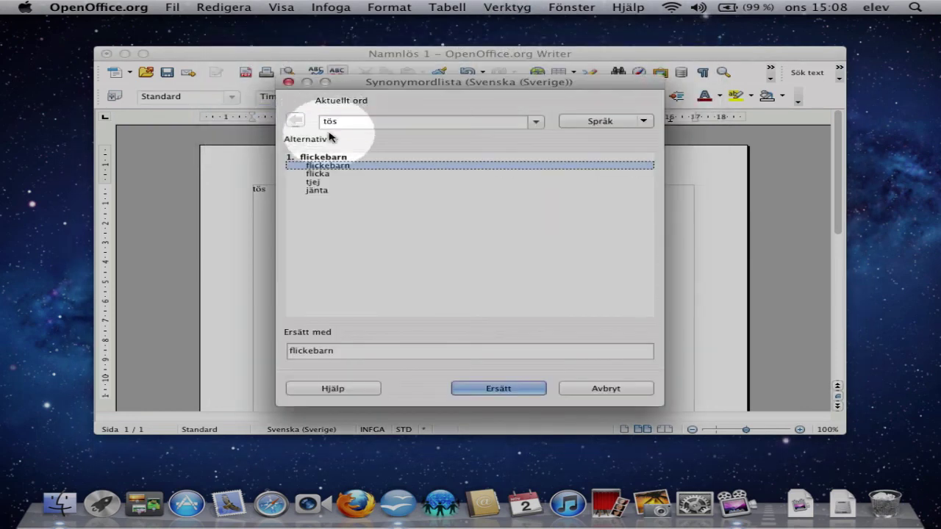
pyautogui.click(509, 392)
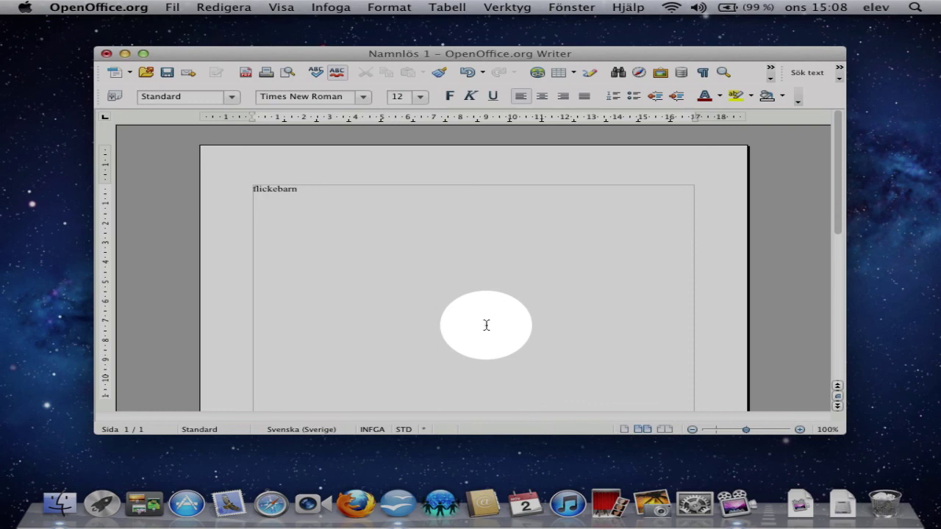
# Step: Close the text document and discard its changes
pyautogui.press('super+w')
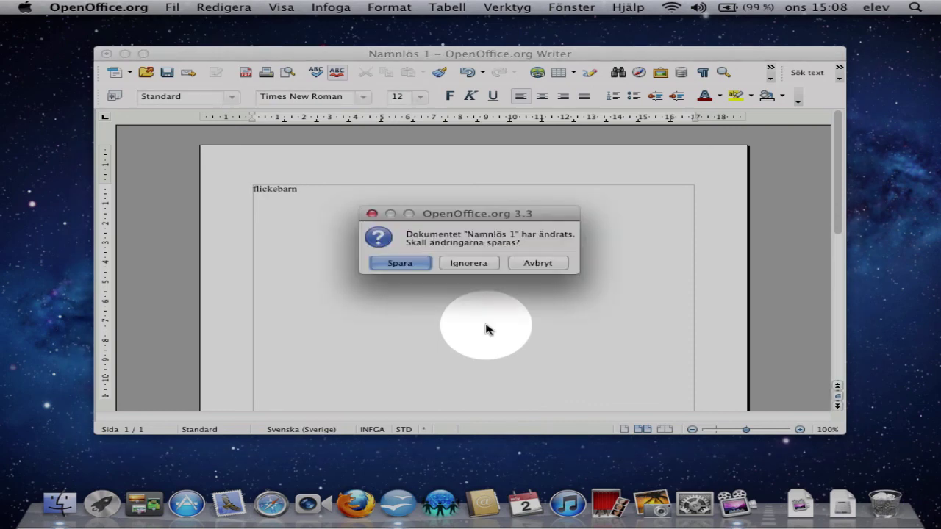
pyautogui.click(468, 265)
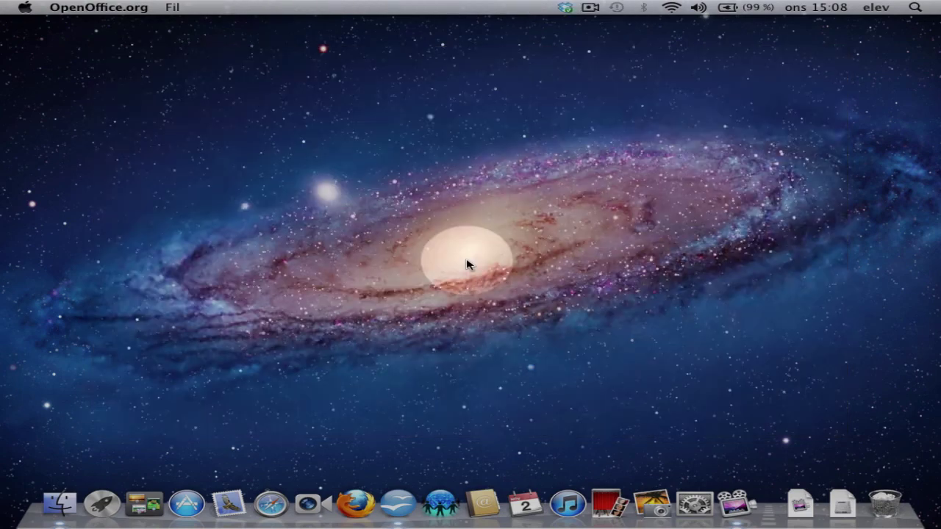